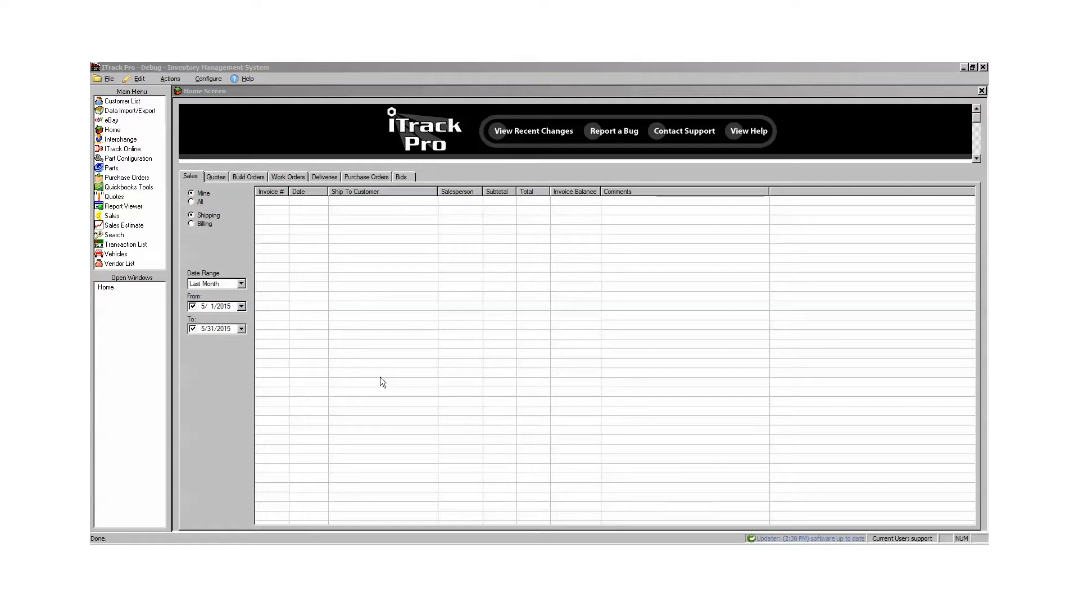
- Start a new sale on the Sales screen with Spotlight Trucking as the customer
click(113, 217)
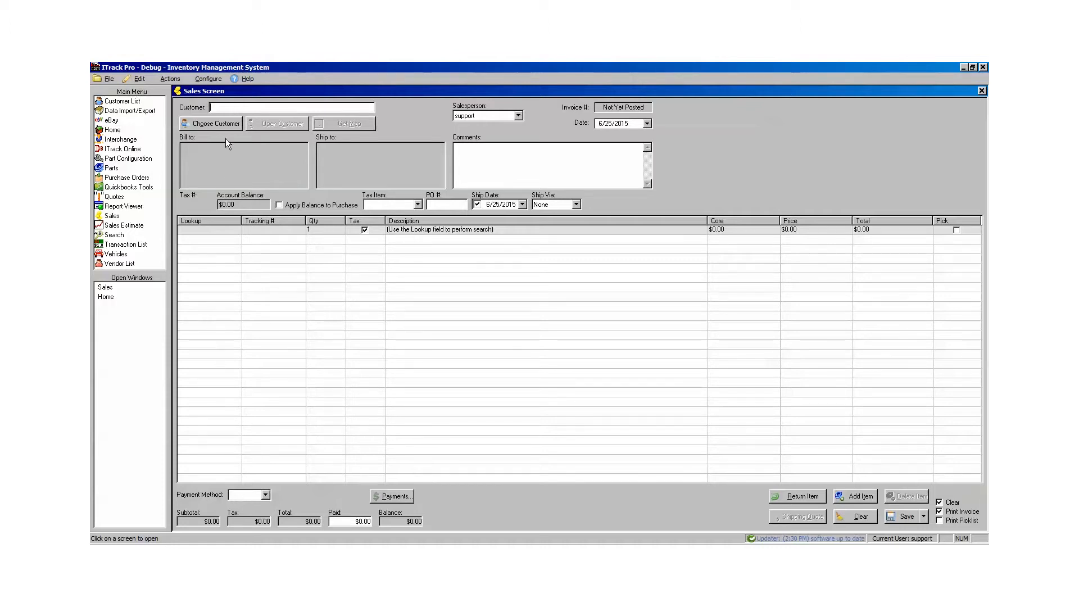
text(otlight Trucking)
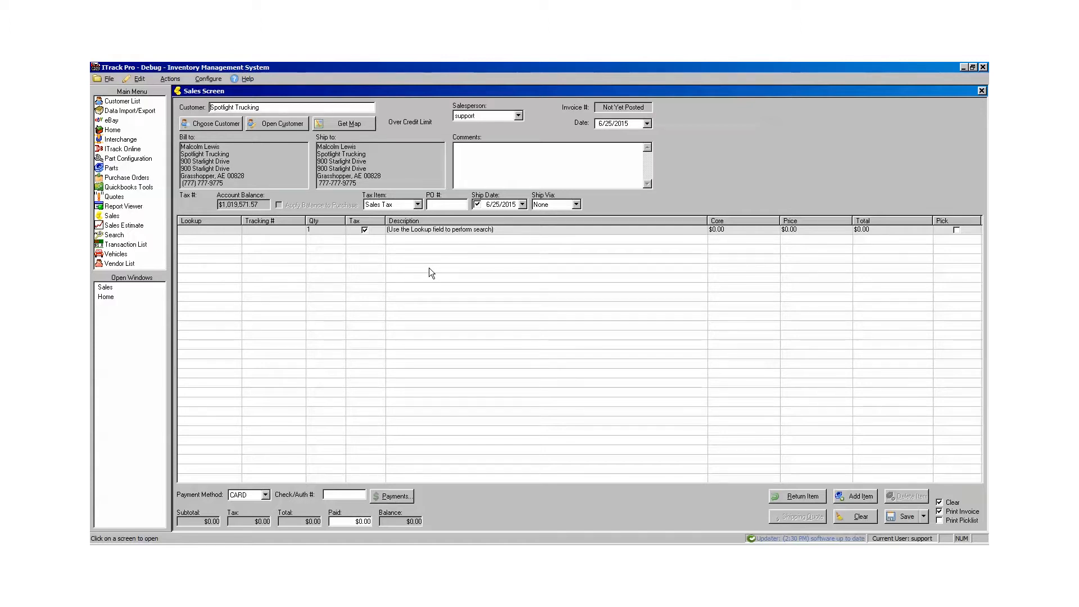
- Search the inventory for part type 3000, year 2002, and add the 2002 International 1800 Loadstar engine assembly to the sale
click(849, 495)
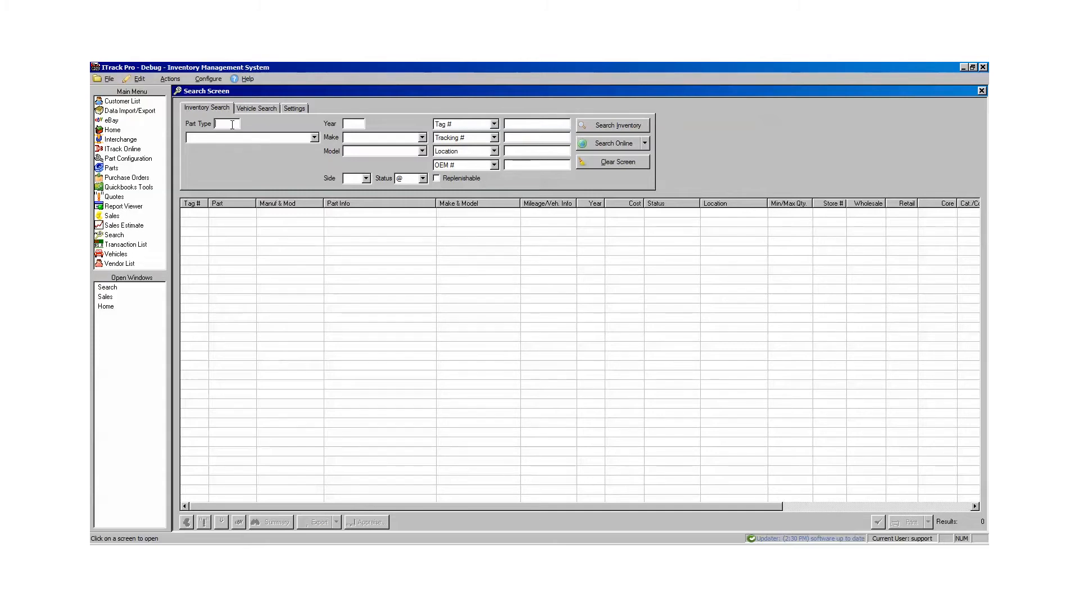
text(000)
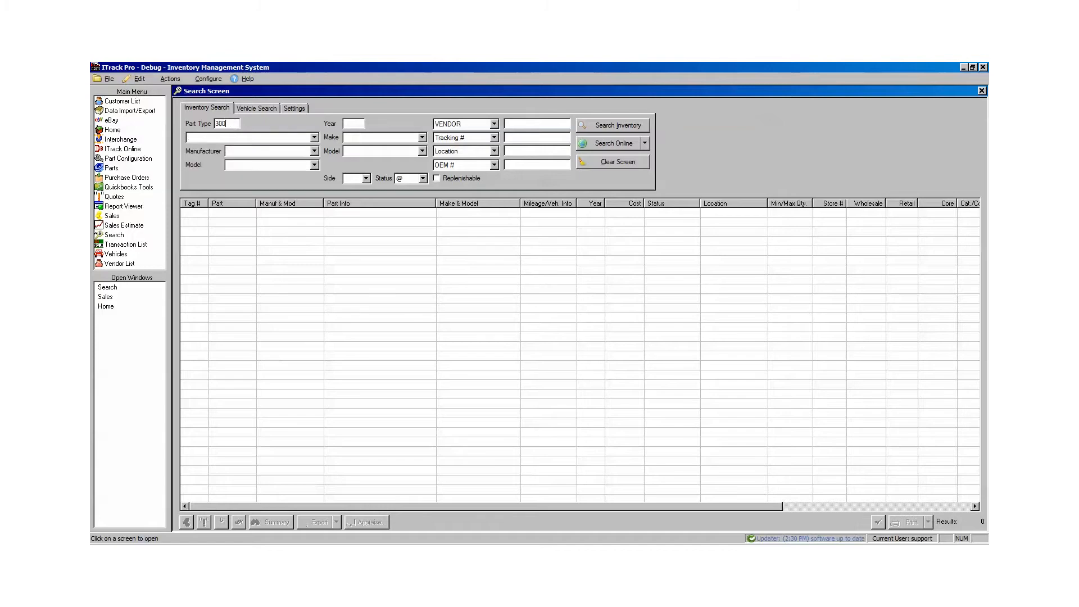
click(349, 123)
text(2002)
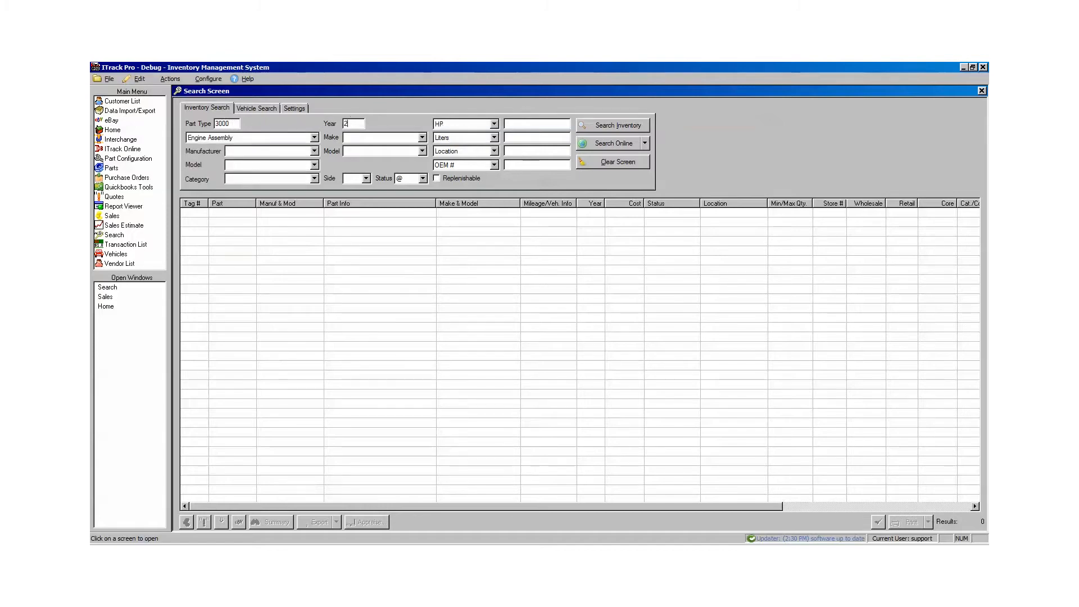
click(600, 128)
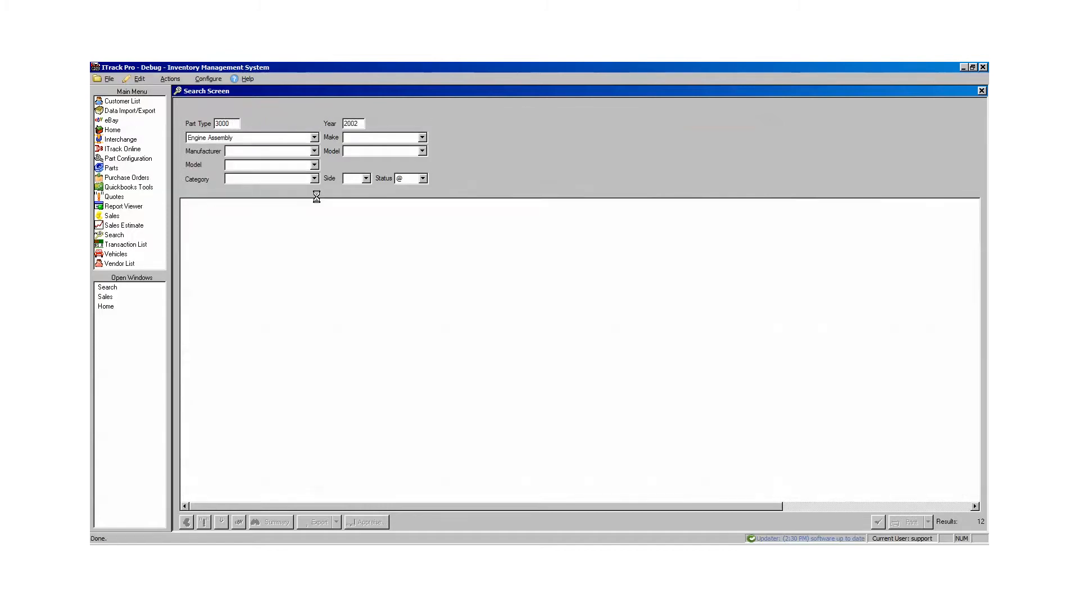
double_click(240, 216)
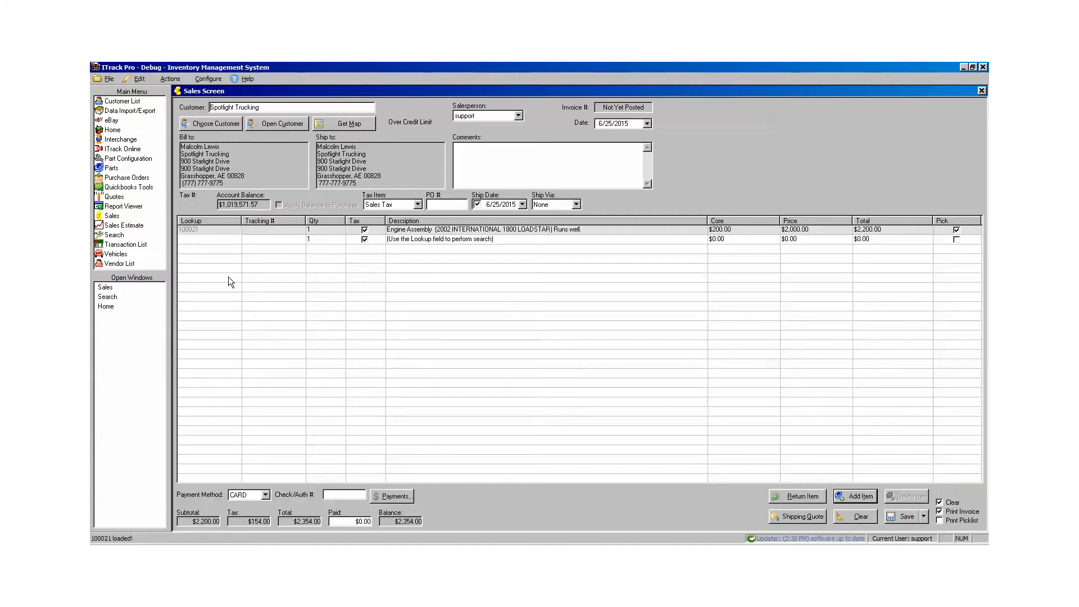
- Add the part with tag number 100022 to the next sale line through its lookup field
click(213, 240)
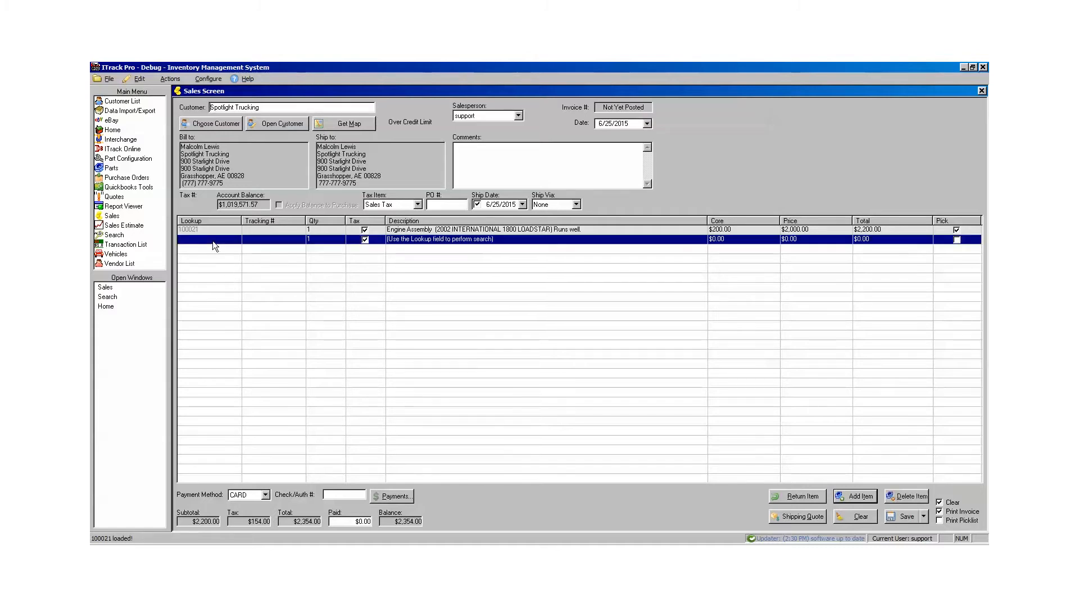
text(100022)
key(Return)
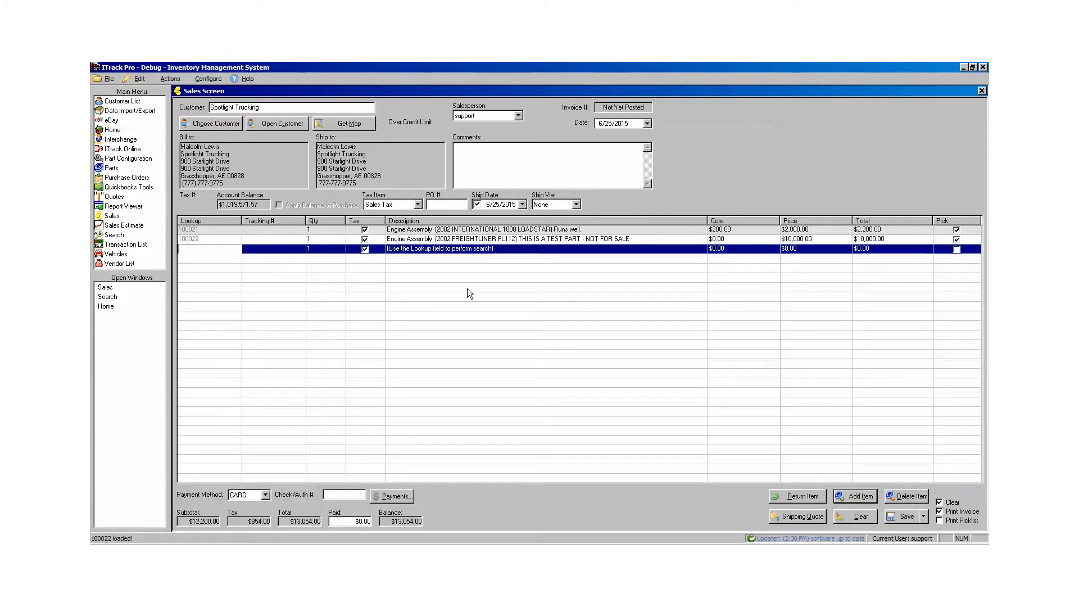
- Add a non-inventory sale line described as "Engine Assembly" with a price of $1,000.00
click(459, 251)
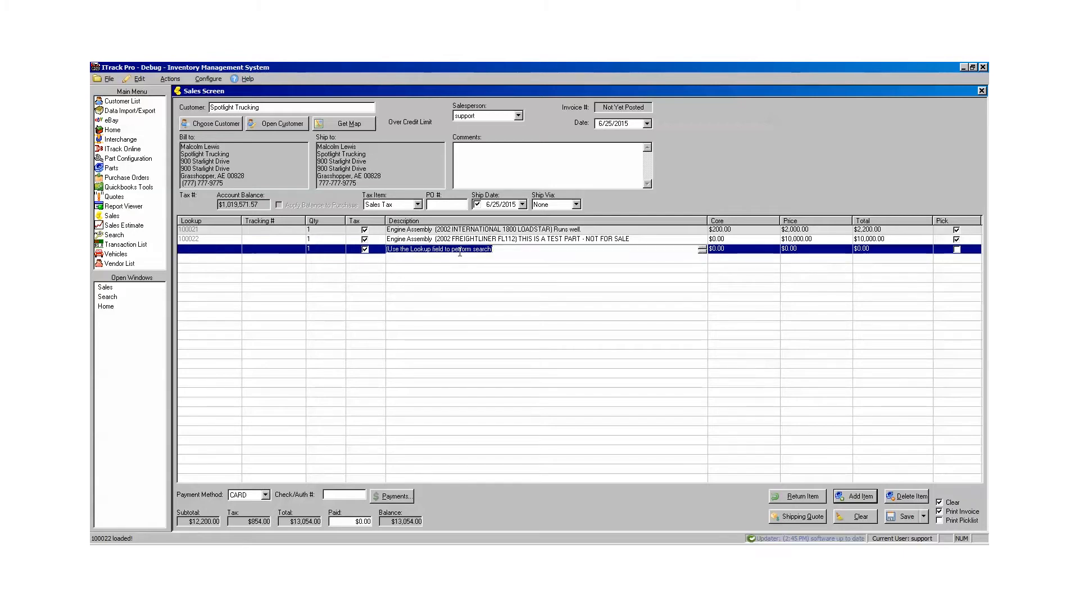
text(Engine Assembl)
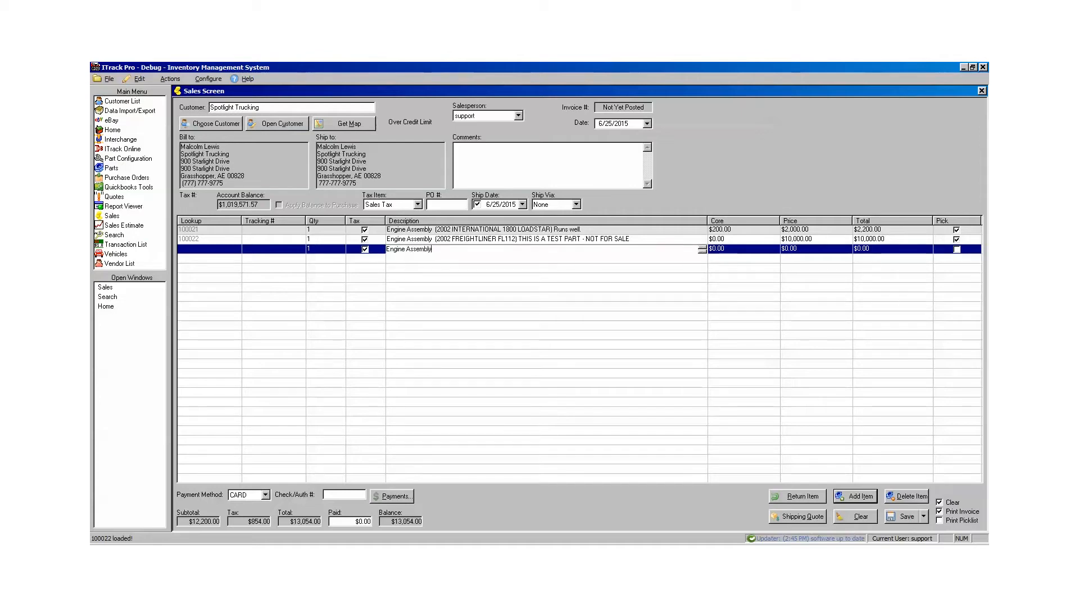
text(y)
key(Return)
click(792, 248)
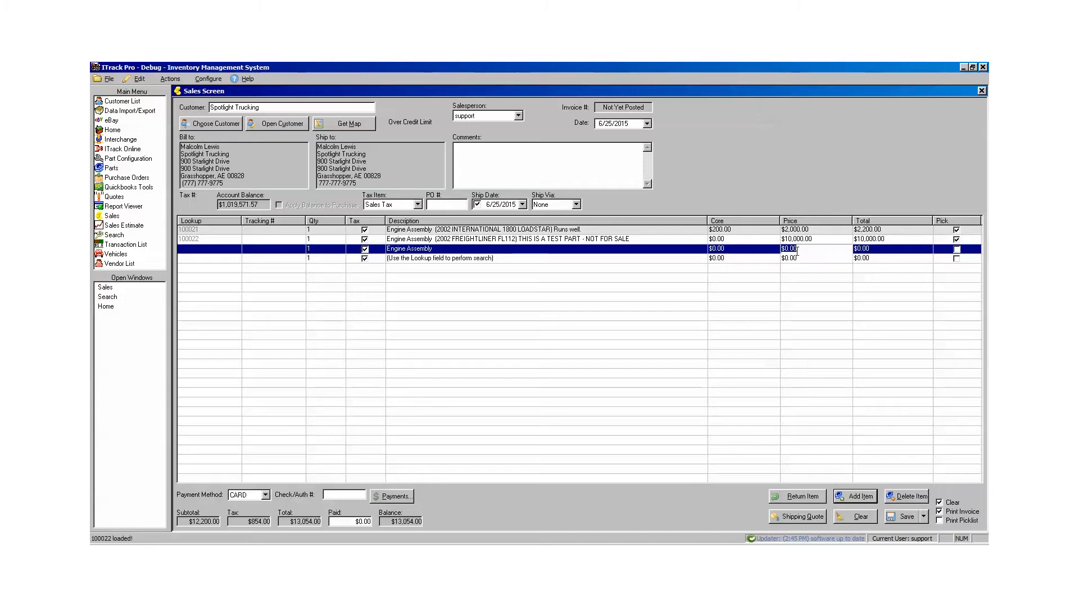
text(1000)
key(Return)
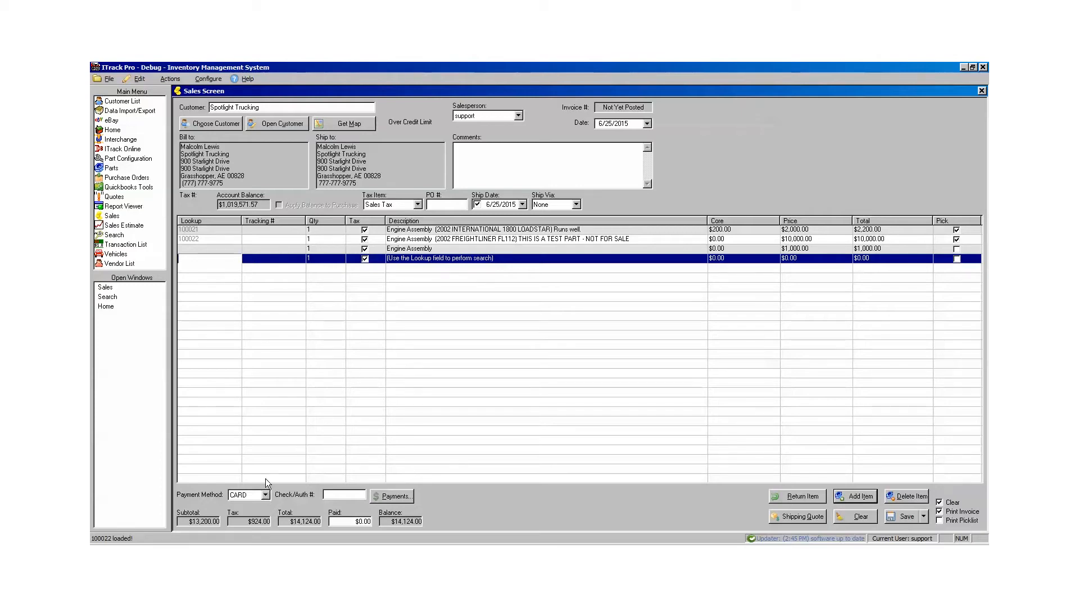
- Draft a split payment with one CASH line and one CHECK line, and discard it
click(265, 495)
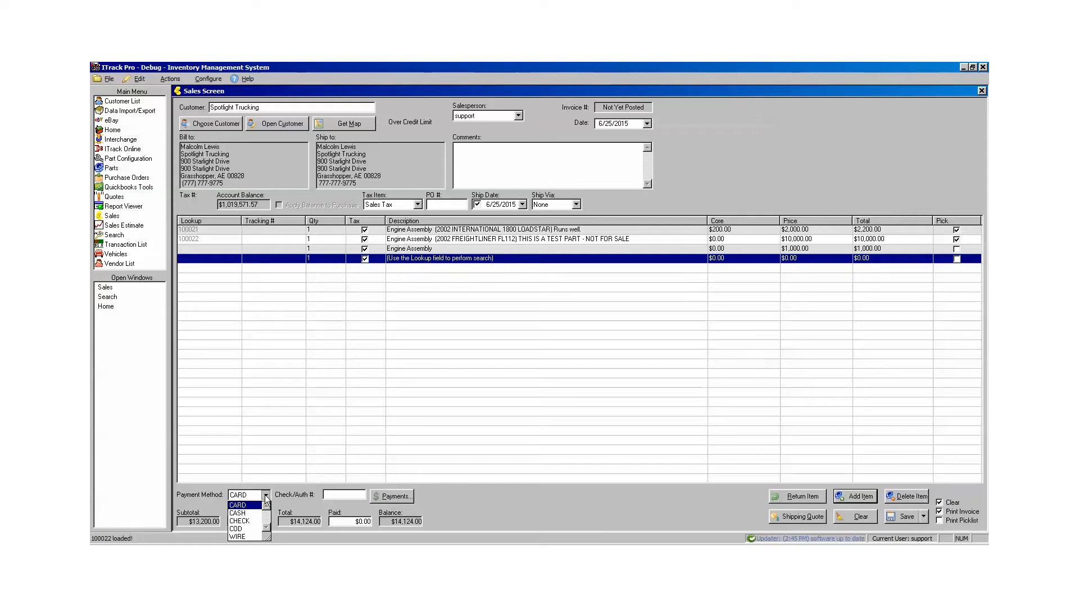
click(265, 494)
click(388, 497)
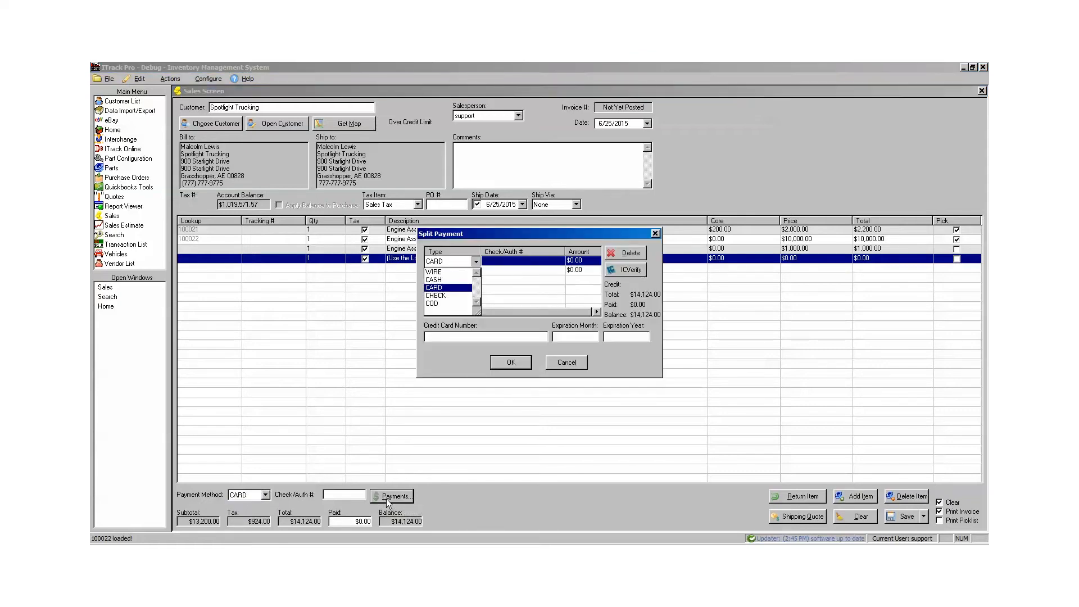
click(470, 278)
click(474, 271)
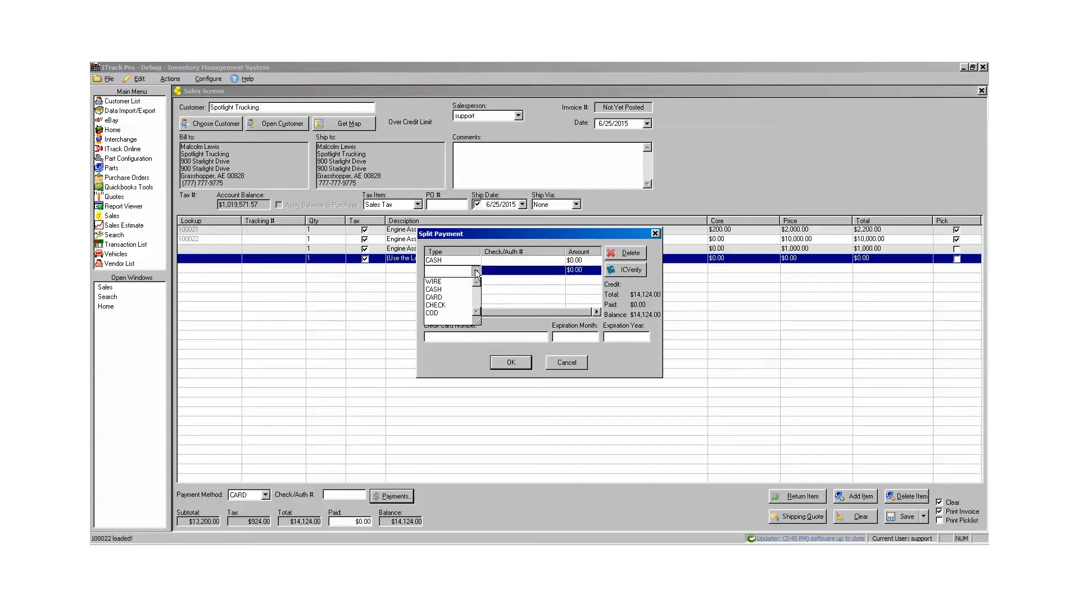
click(444, 304)
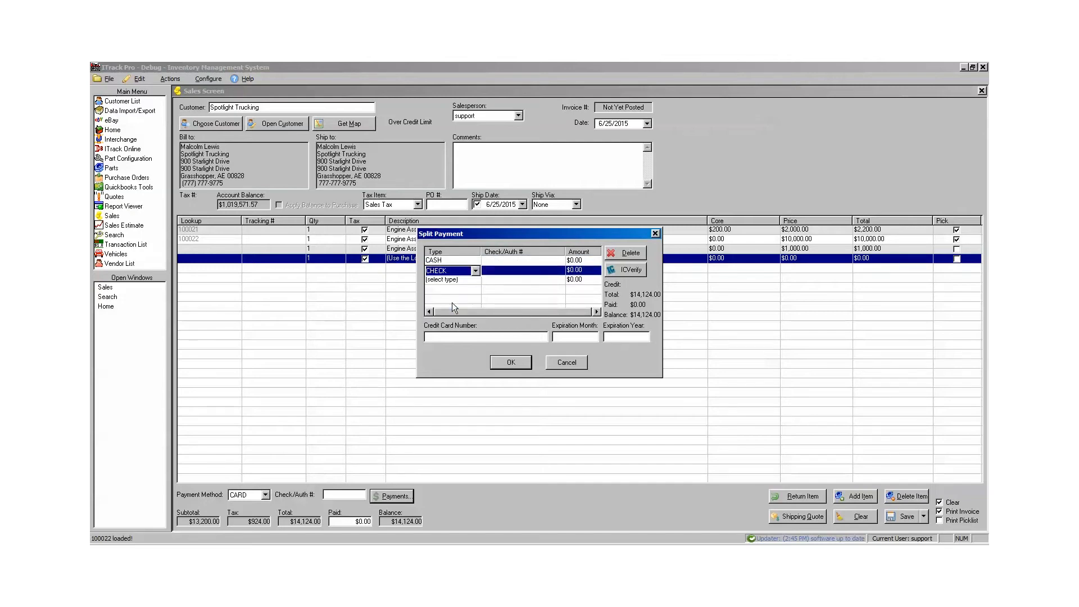
click(562, 365)
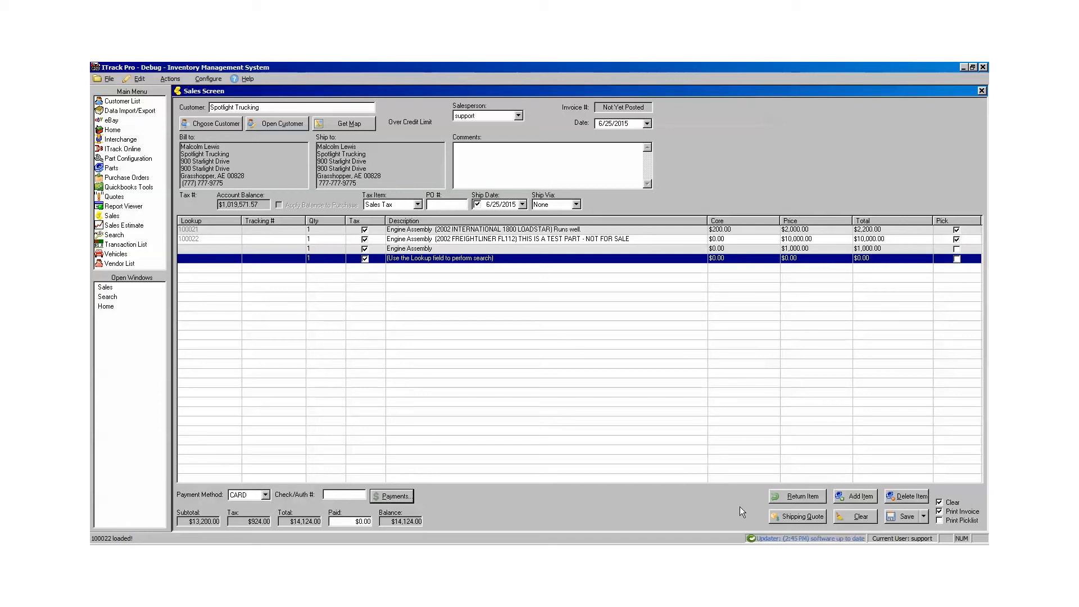
click(944, 504)
click(940, 503)
click(940, 520)
- Open a blank quote on the Quotes screen
click(113, 198)
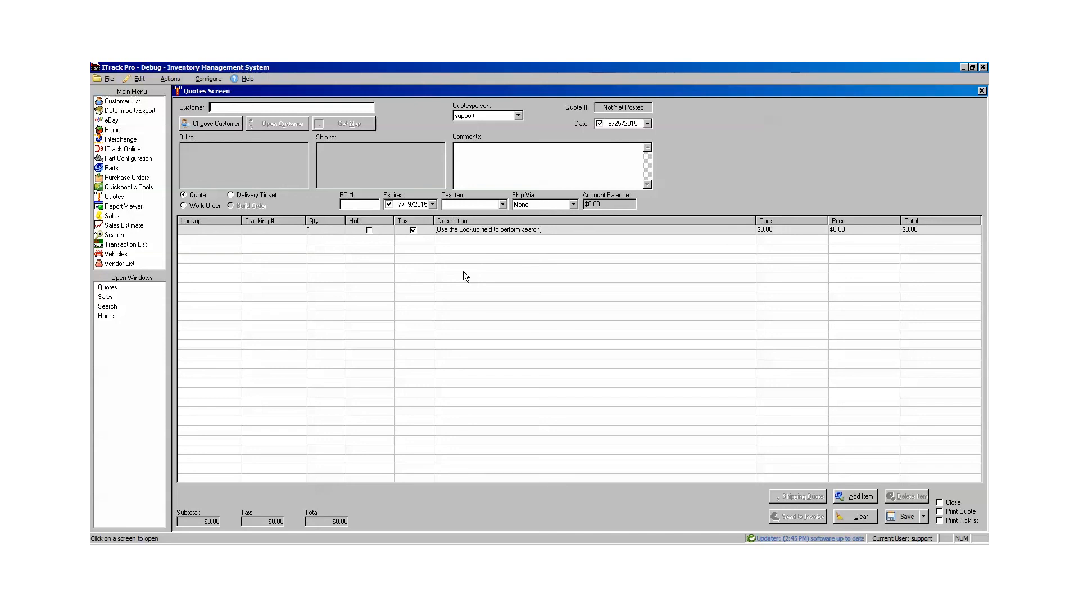
click(138, 78)
click(135, 93)
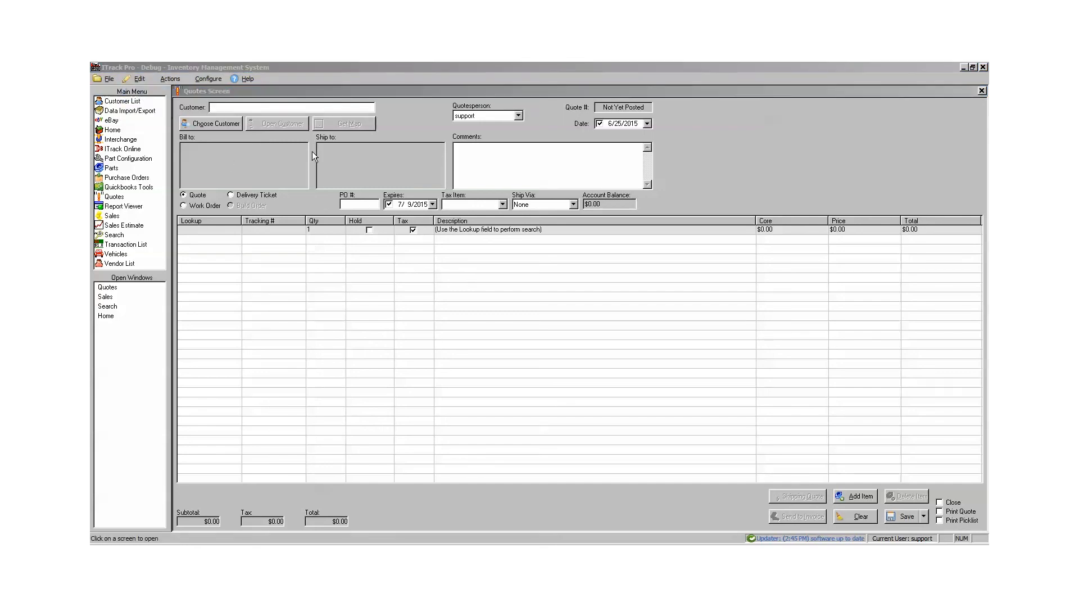